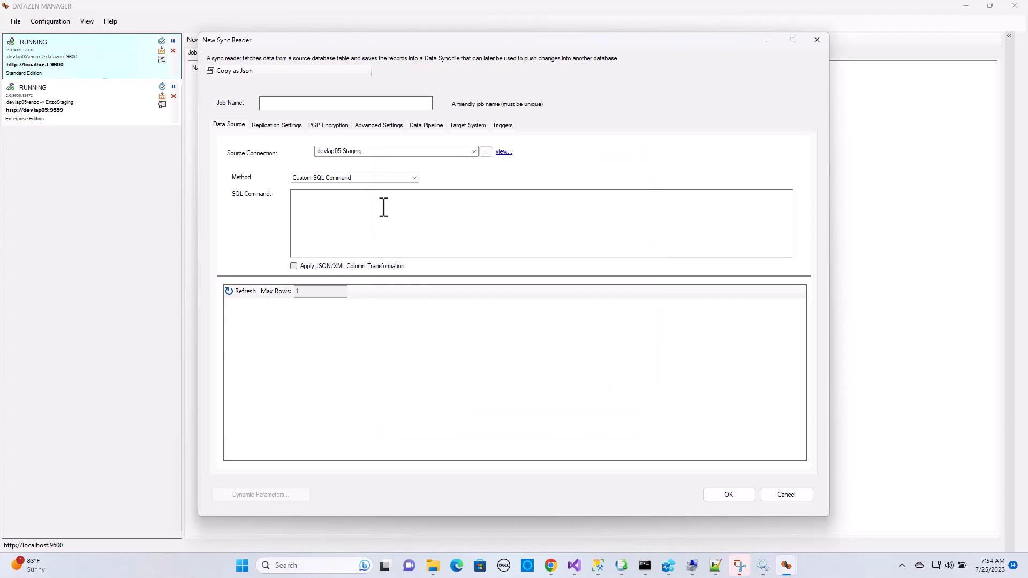
Set the SQL command to "select * from EnzoStaging.__enzo__stage__.history WHERE created >= '2023-07-01'" and preview a maximum of 10 rows
left_click(383, 208)
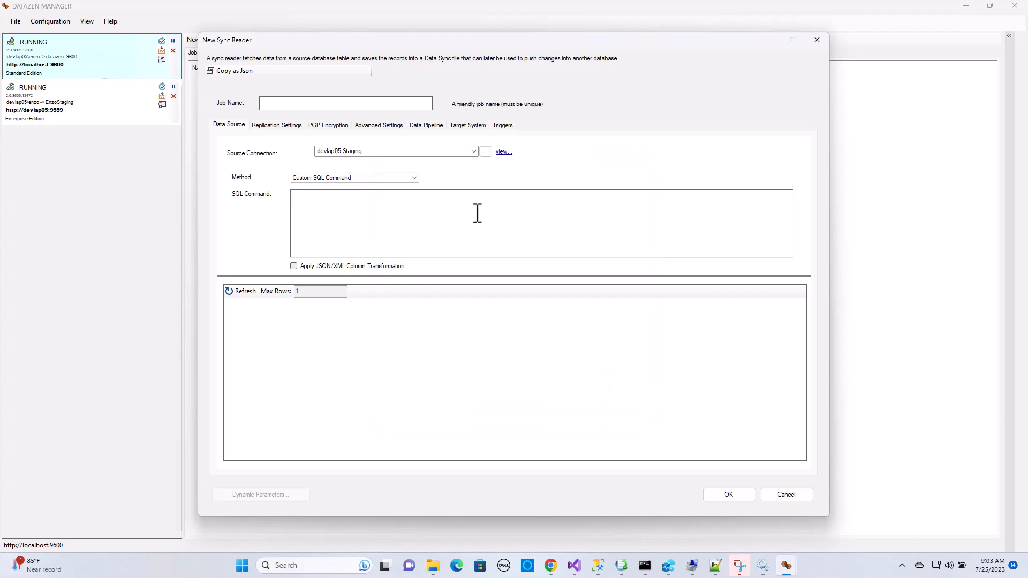
type("select * from EnzoStaging.__enzo__stage__.history WHERE created >= '2023-07-01'")
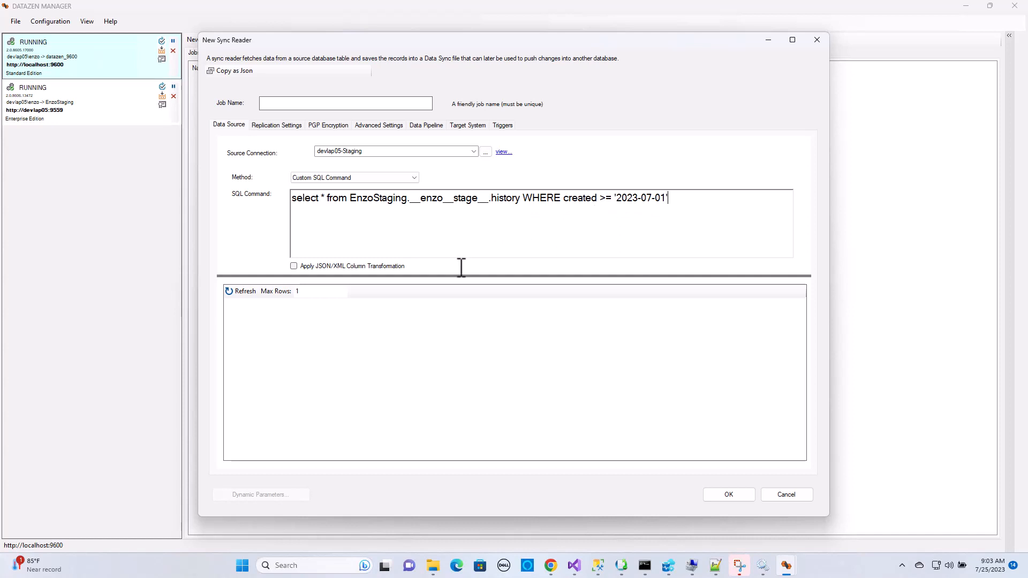
left_click(325, 293)
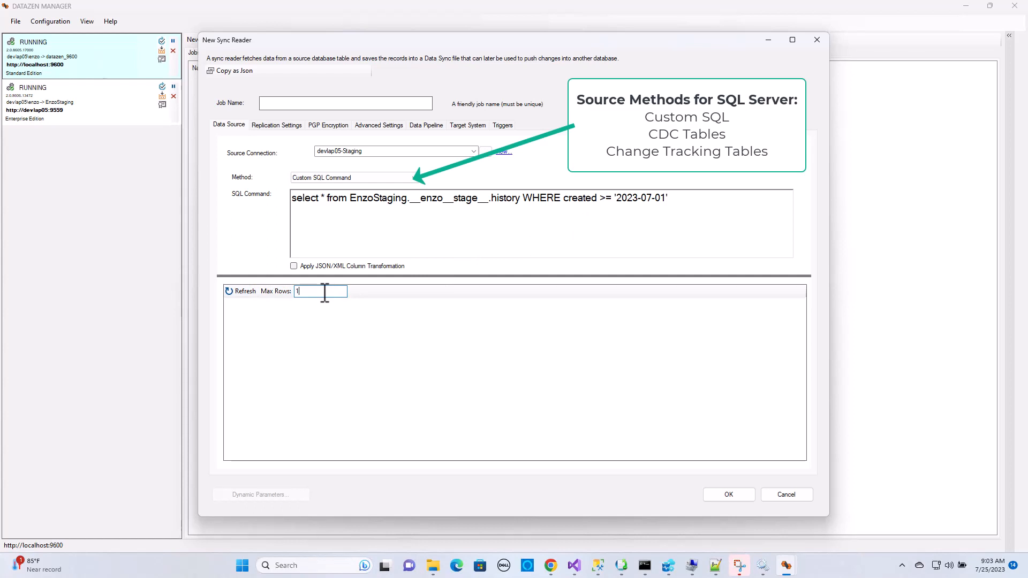
type("0")
left_click(244, 291)
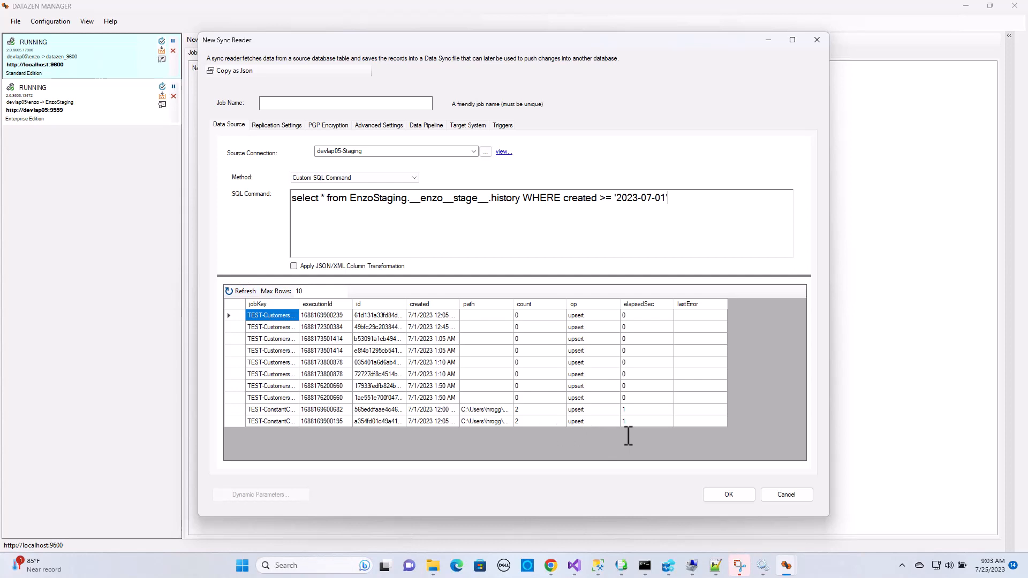
Add a dynamic data column named servername to the data pipeline with the SQL expression 'DEVLAP05' and apply it
left_click(427, 125)
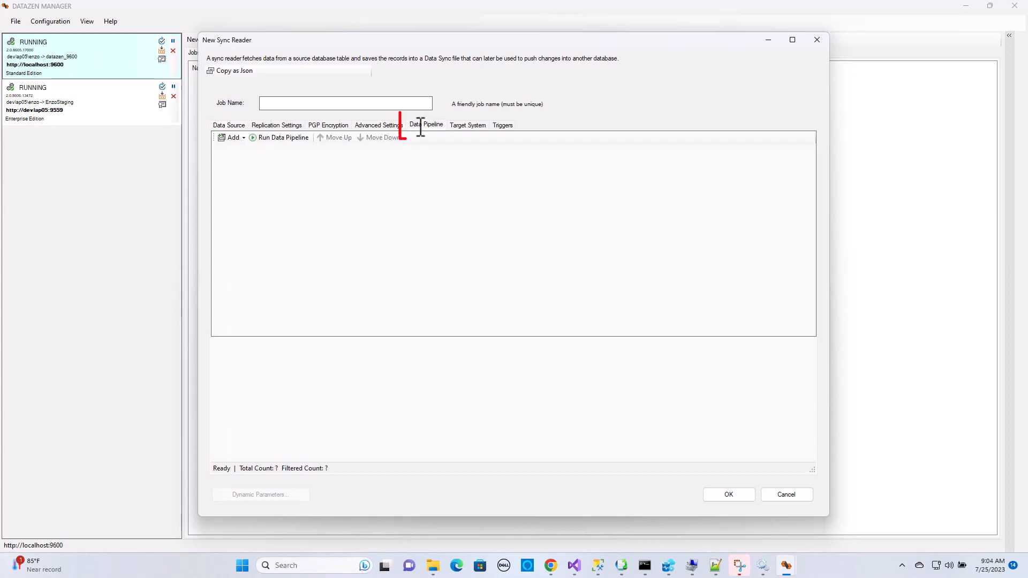
left_click(244, 138)
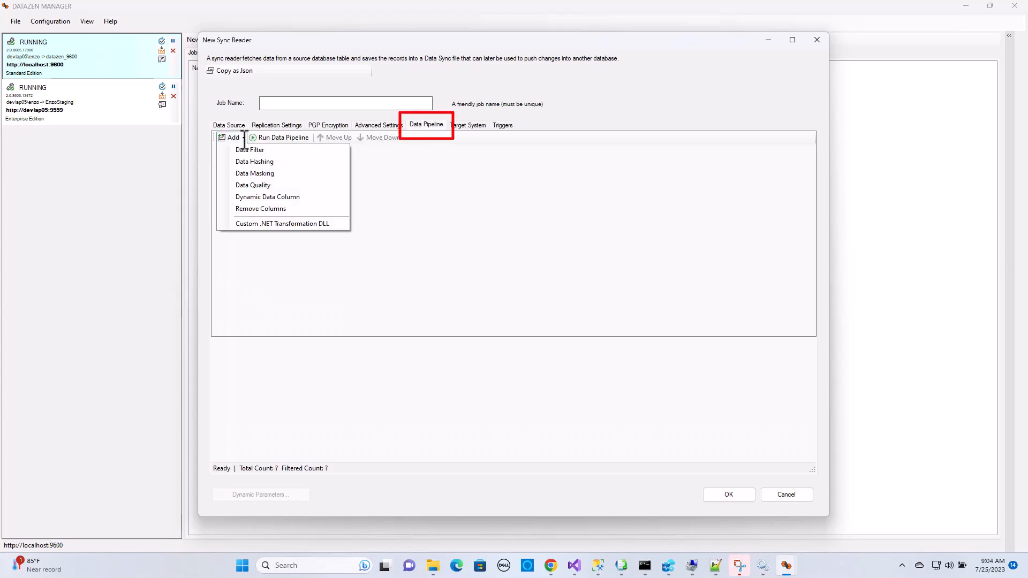
left_click(273, 197)
type("s")
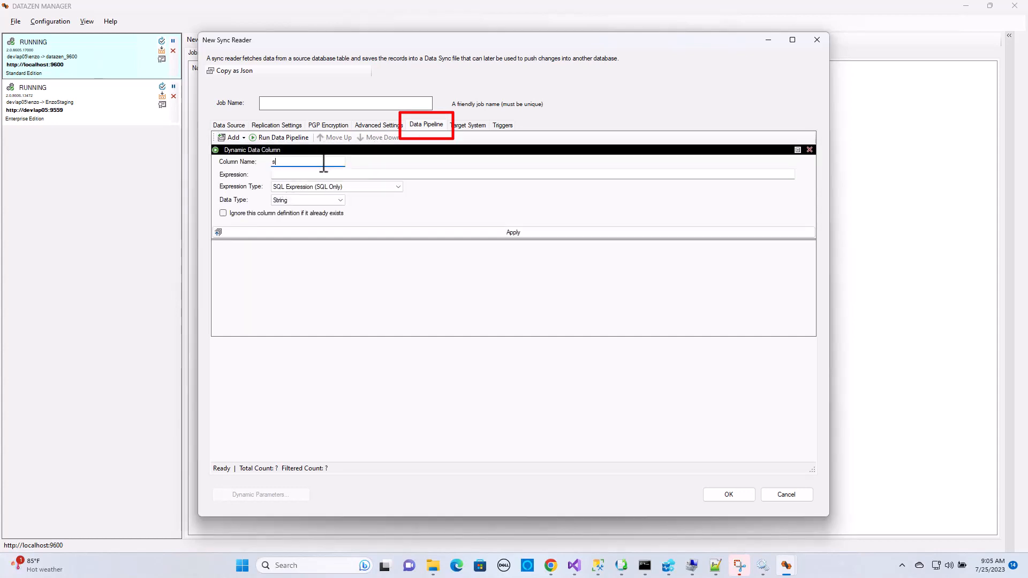
type("ervem")
type("ame")
left_click(344, 175)
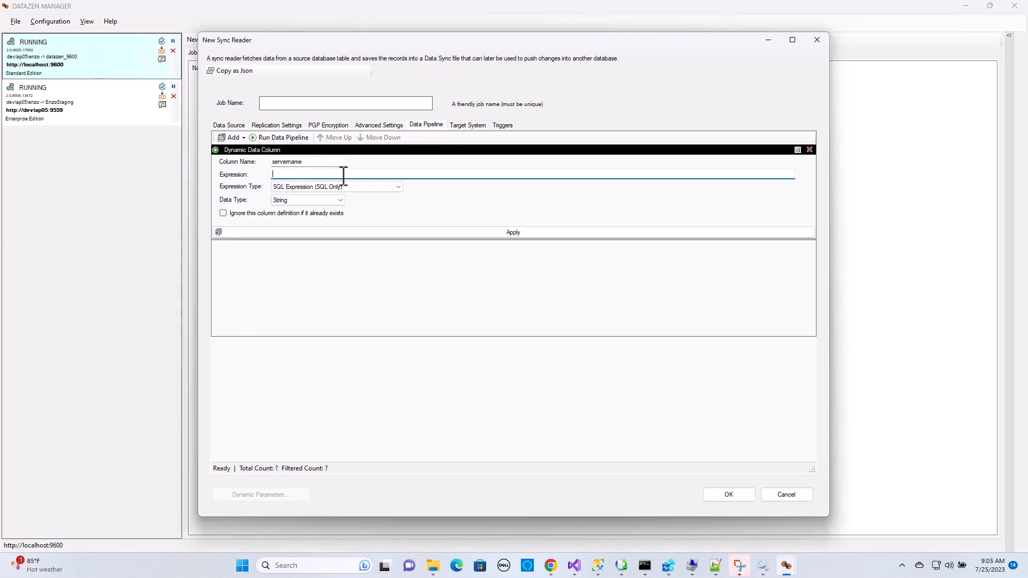
type("'DEVLAP05'")
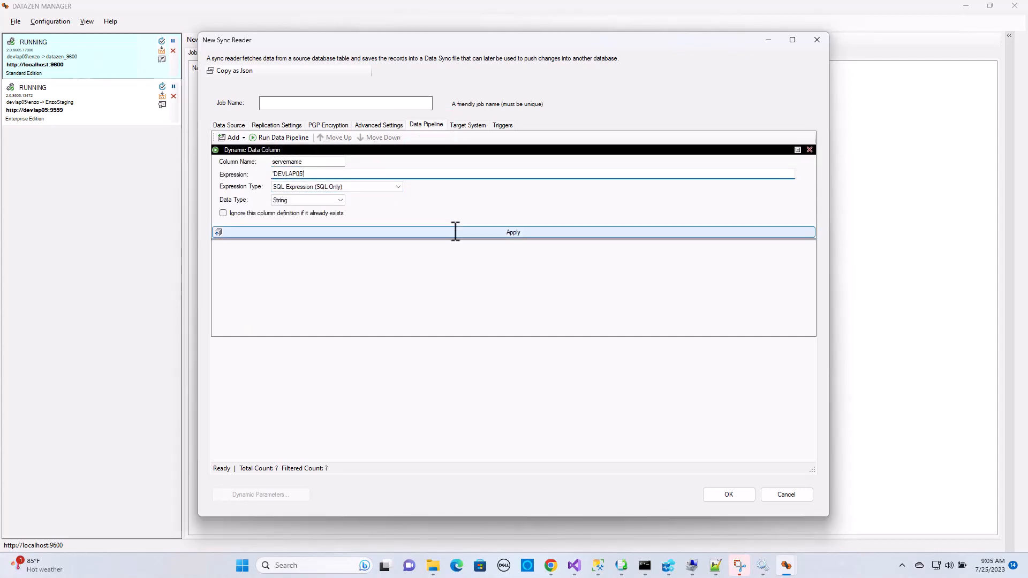
left_click(455, 231)
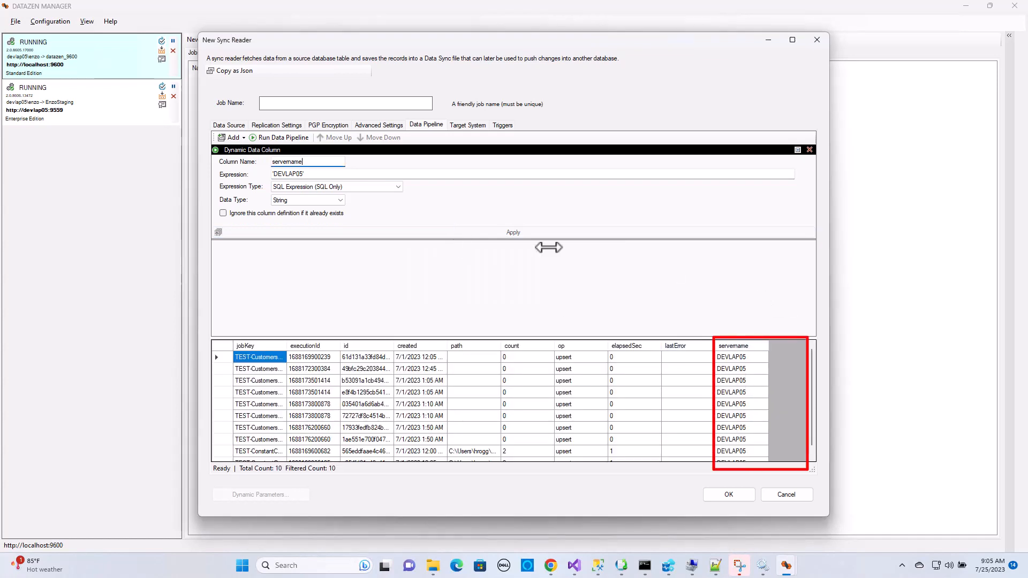
Set the target system to adls20 with the Parquet file format, and review the target's connection details
left_click(467, 126)
left_click(478, 139)
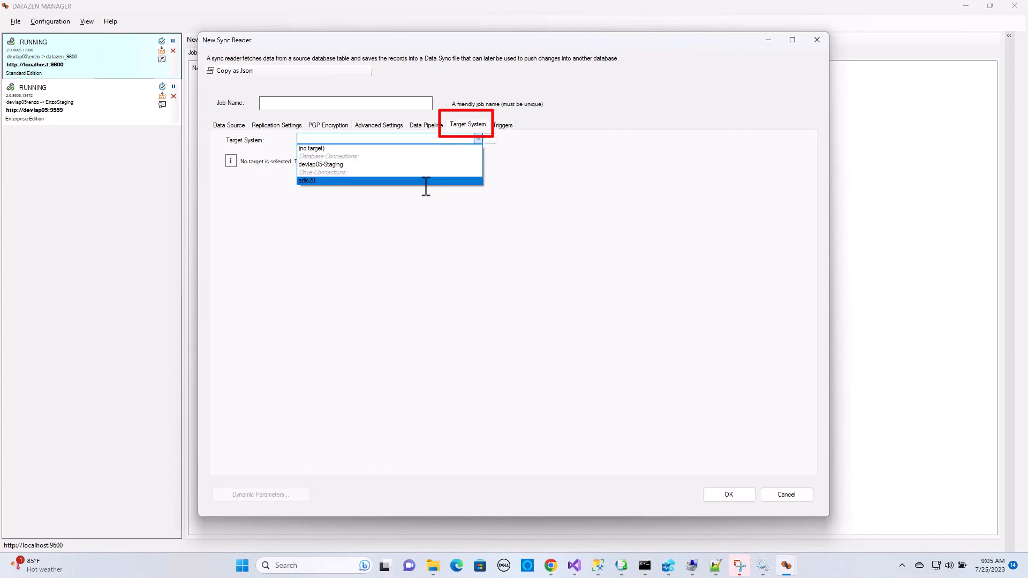
left_click(426, 181)
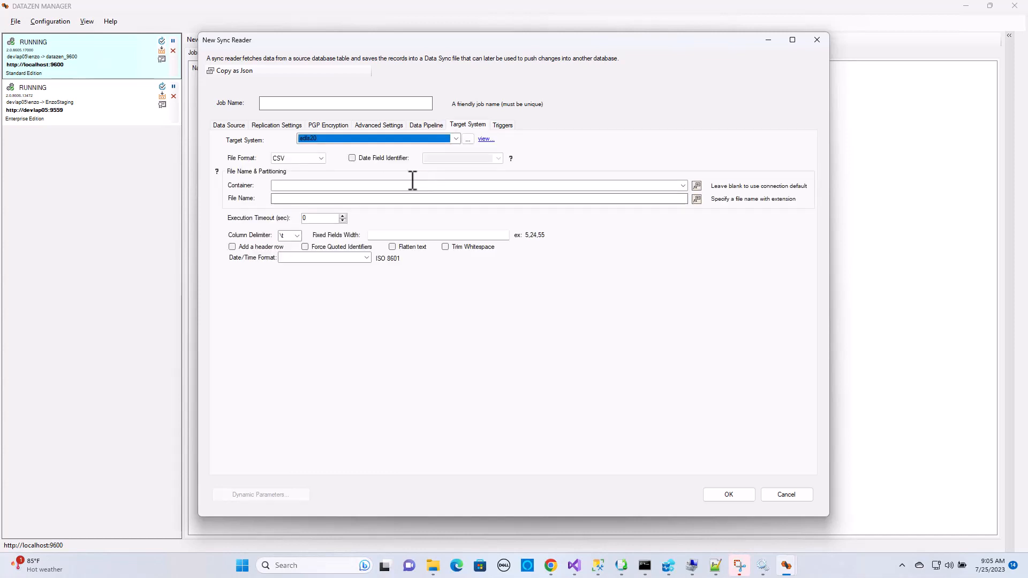
left_click(322, 159)
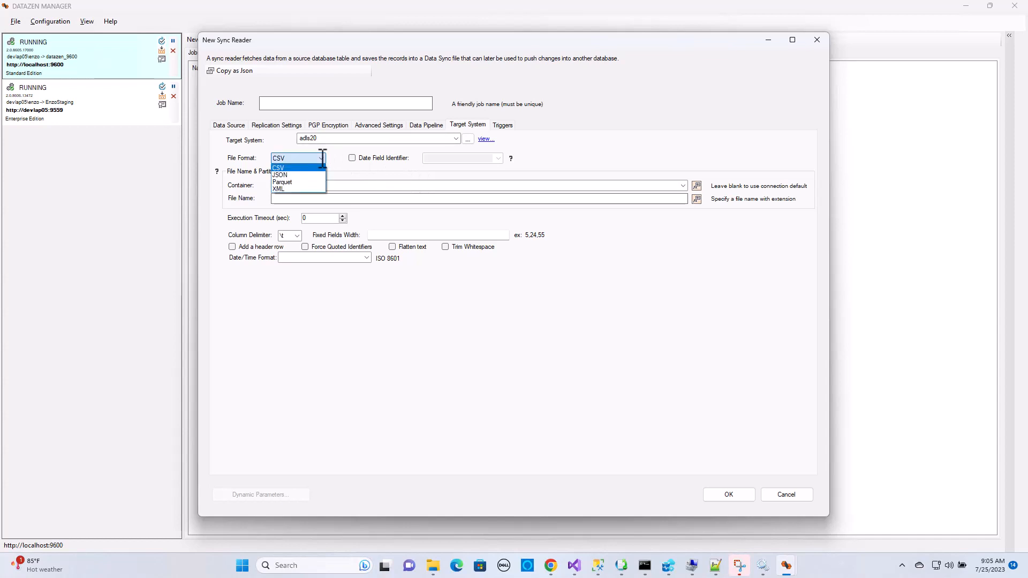
left_click(322, 176)
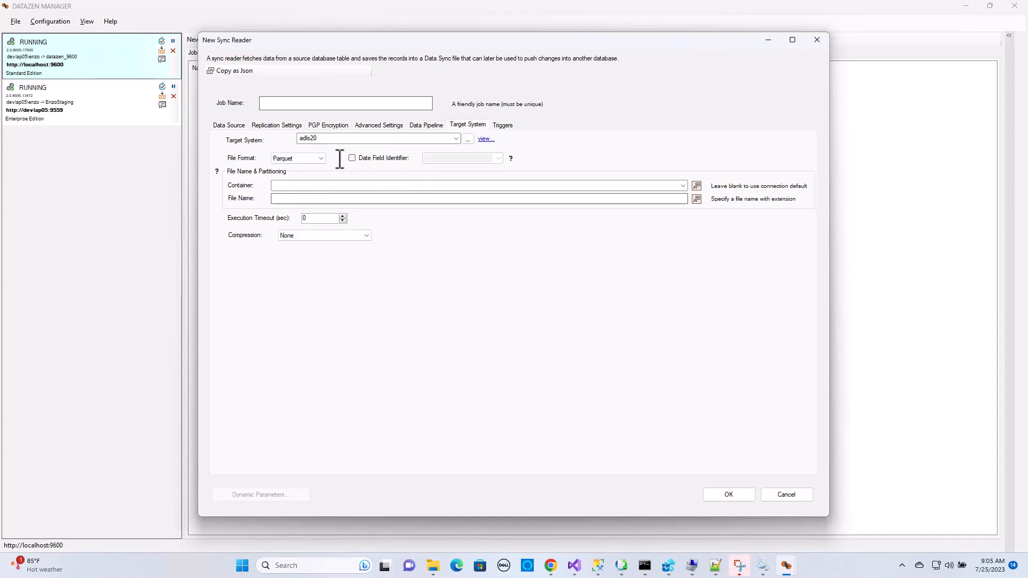
left_click(485, 140)
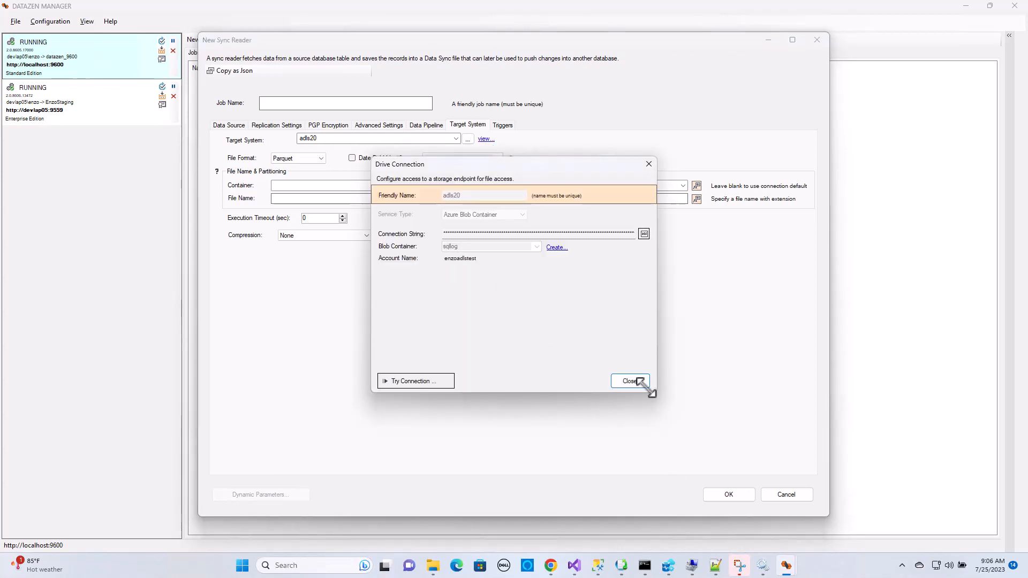
left_click(630, 382)
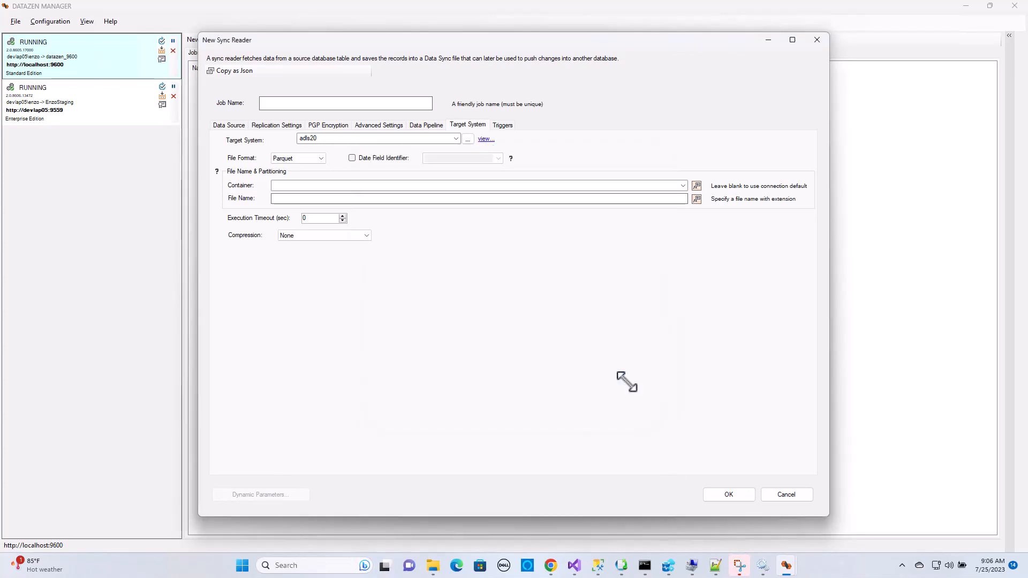
Enable the date field identifier with the created column and choose sqllog as the target container
left_click(352, 158)
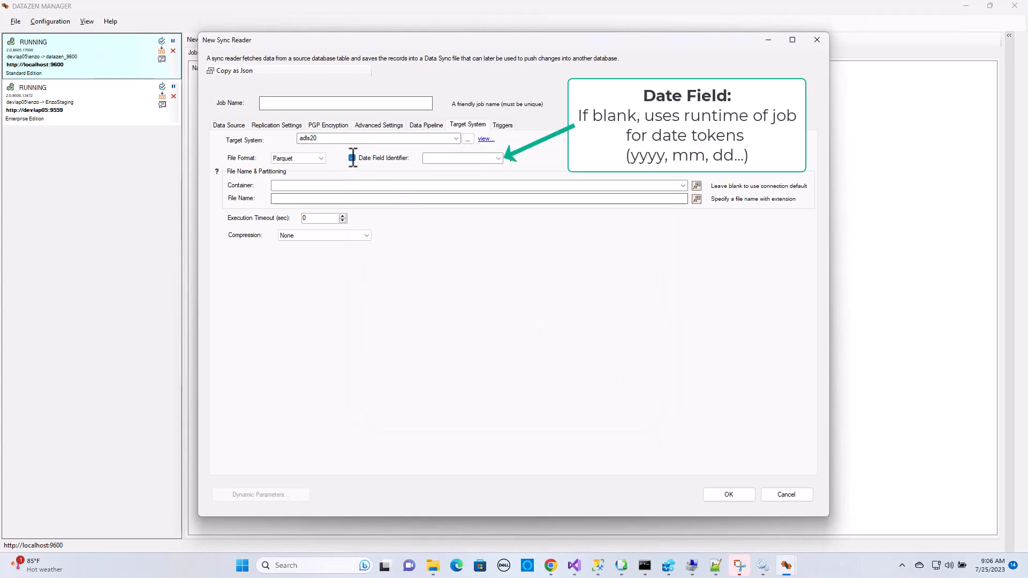
left_click(498, 159)
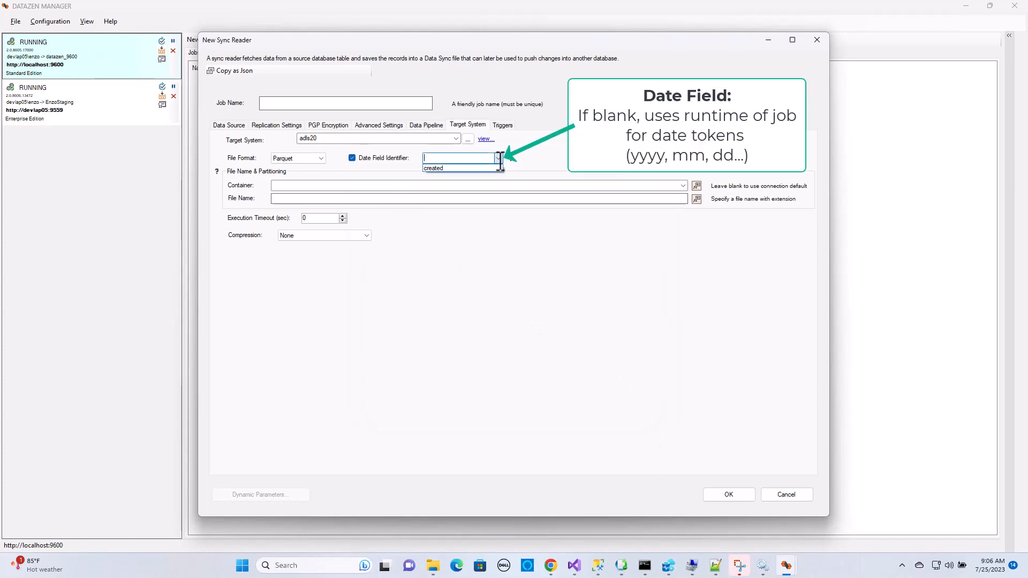
left_click(445, 167)
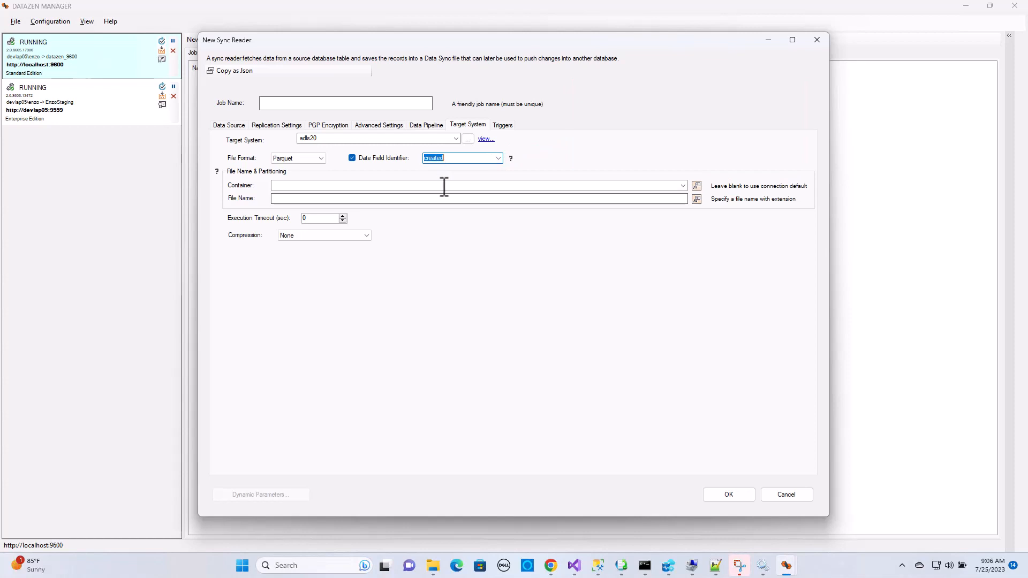
left_click(445, 187)
left_click(683, 185)
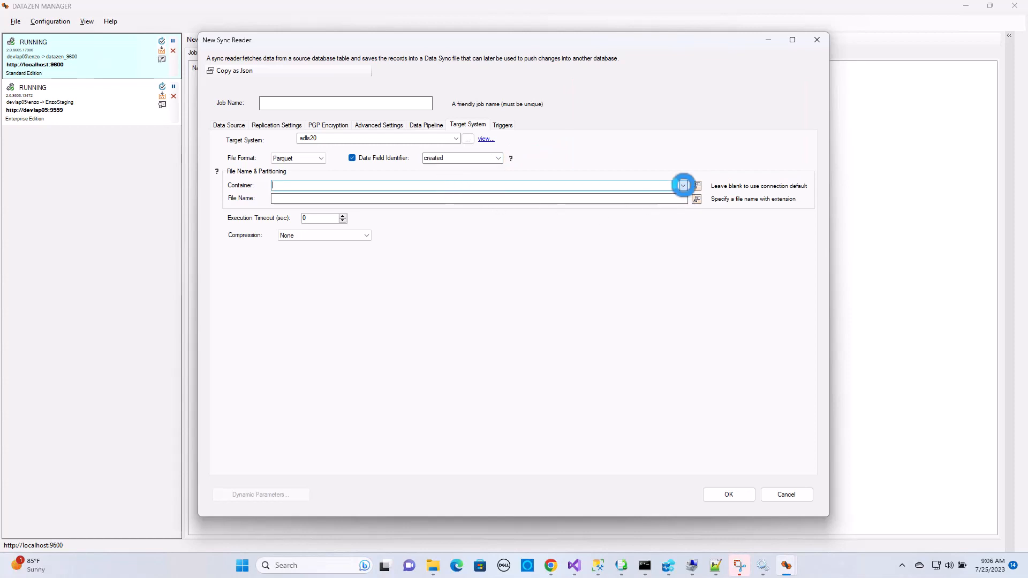
left_click(322, 229)
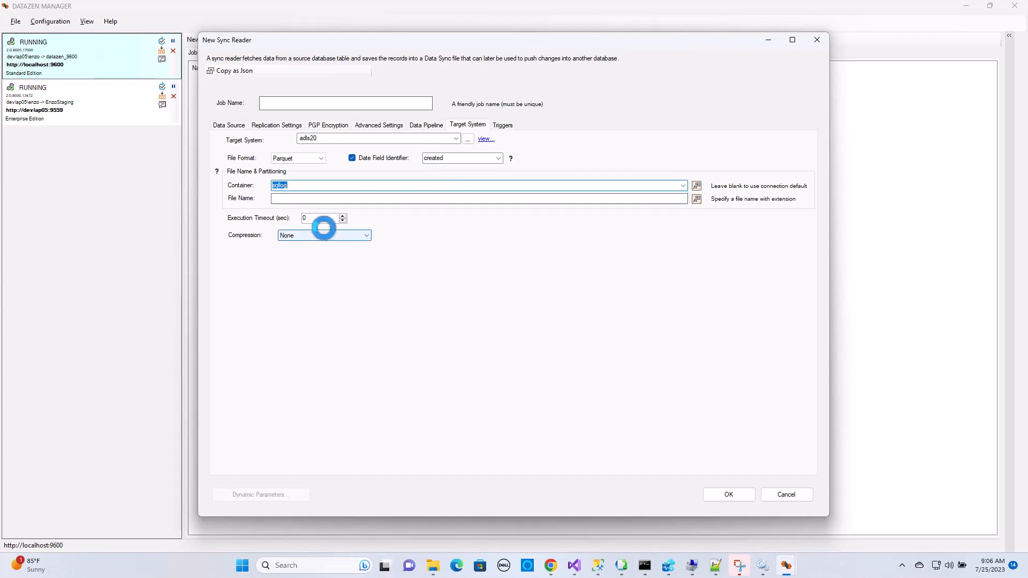
left_click(322, 200)
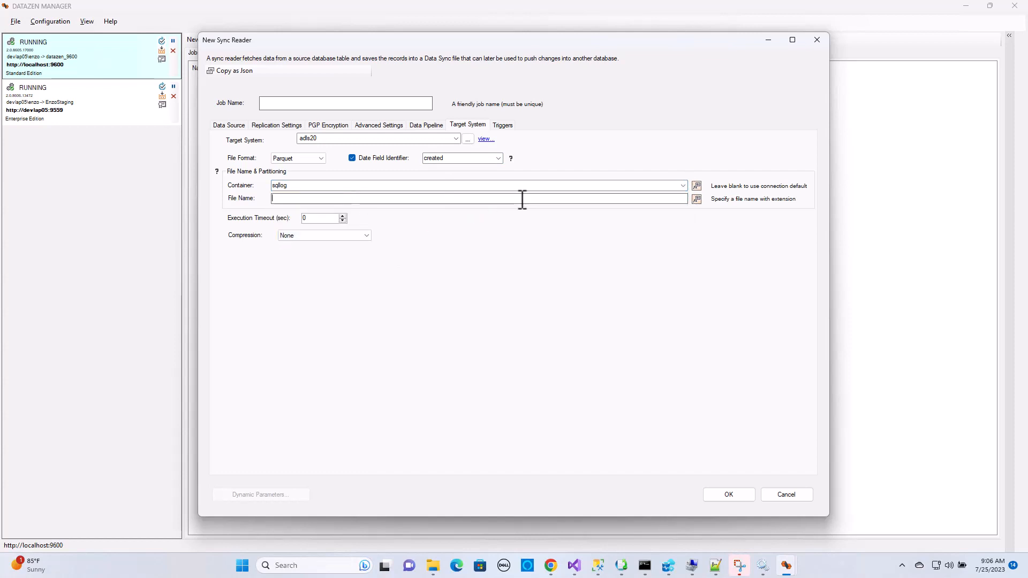
left_click(697, 199)
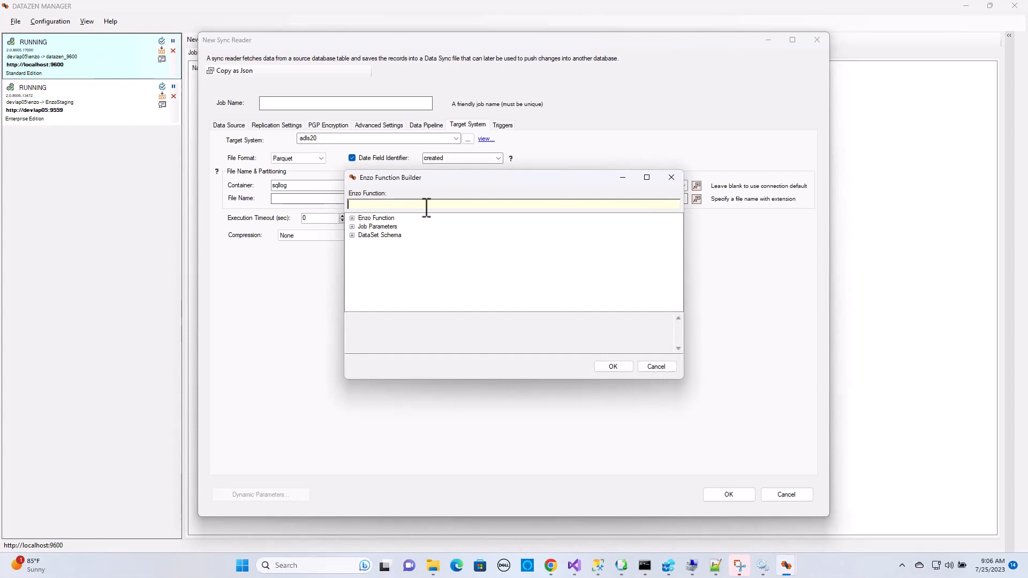
key("ctrl+v")
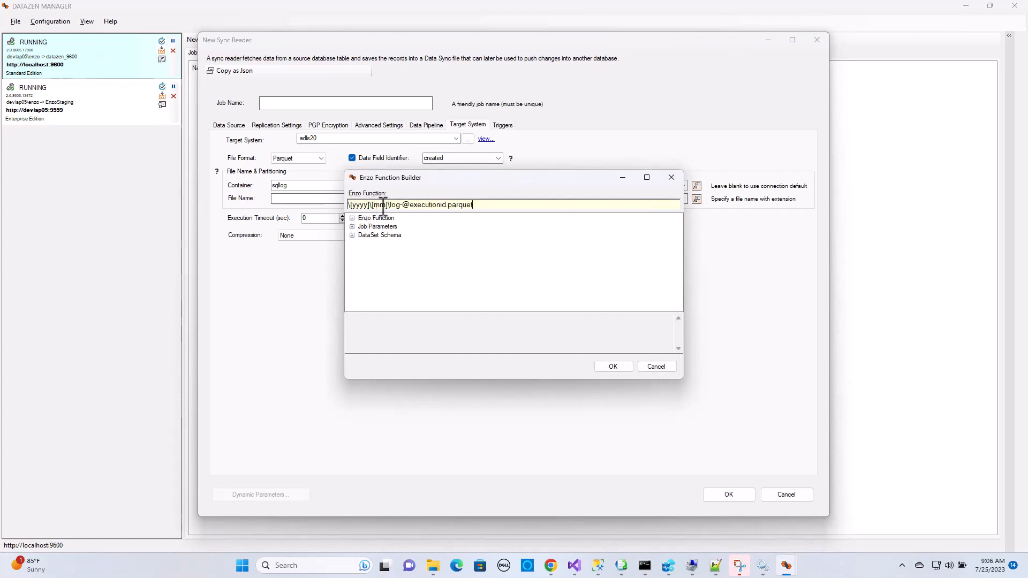
double_click(429, 204)
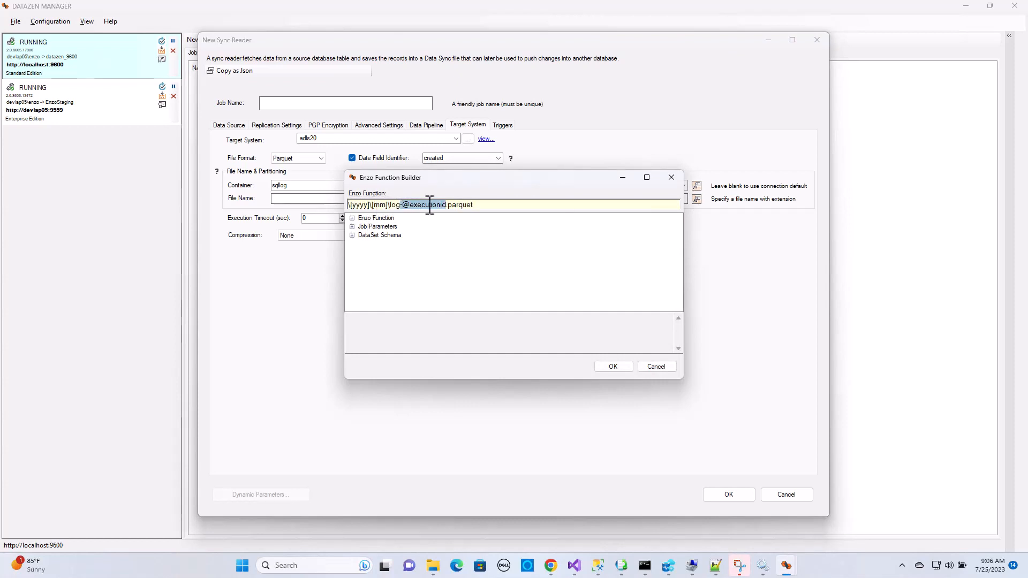
left_click(493, 204)
left_click(353, 227)
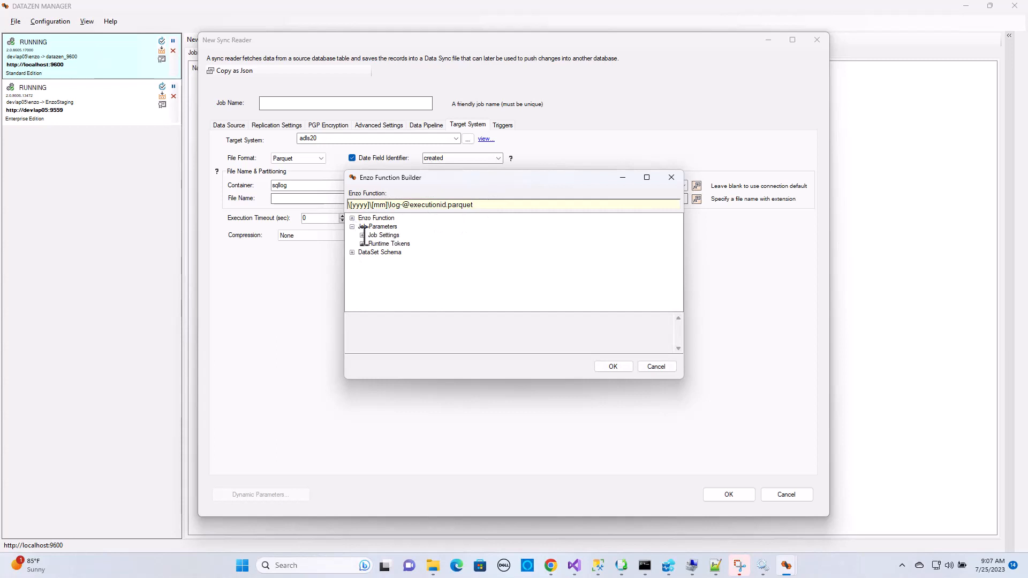
left_click(363, 235)
left_click(409, 227)
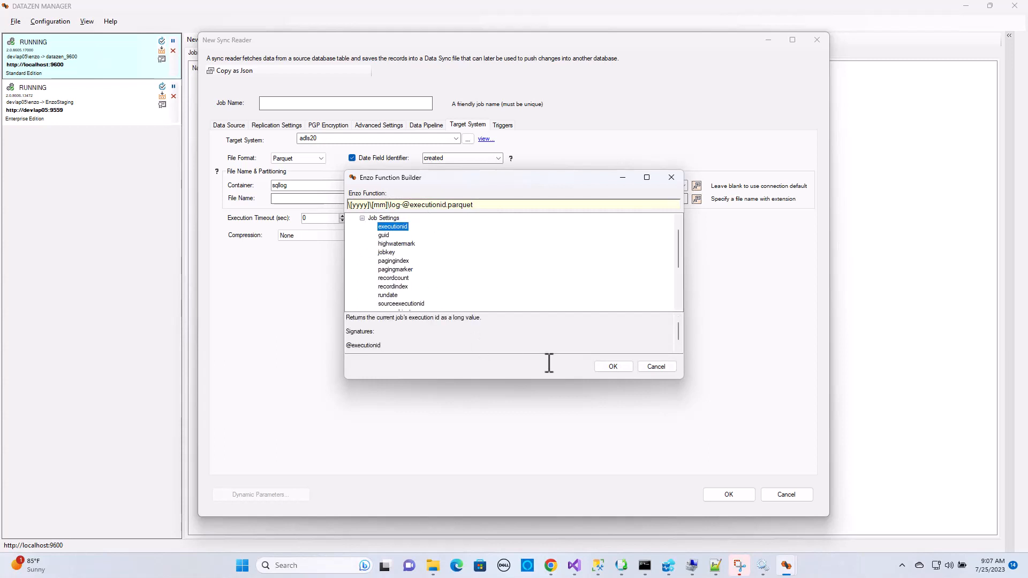
left_click(626, 368)
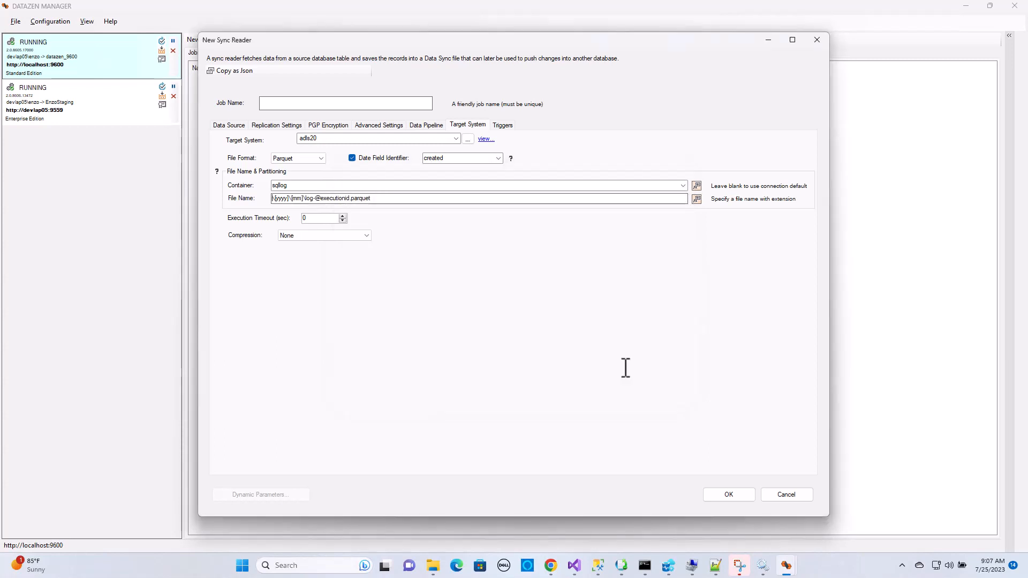
Set the Parquet compression to Snappy and name the job adlstest-sql2parquet
left_click(336, 235)
left_click(330, 260)
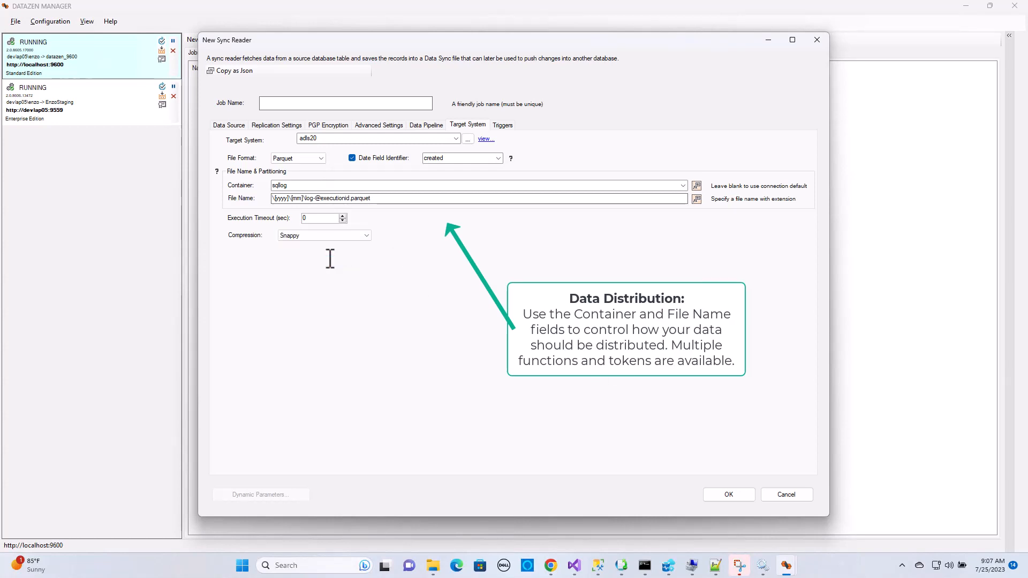
left_click(350, 102)
type("adlstest")
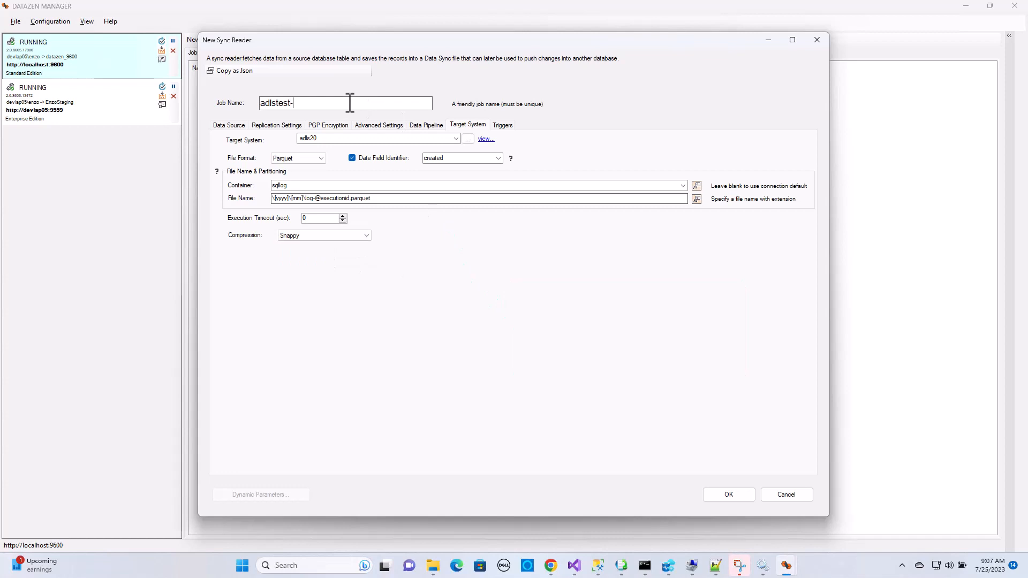
type("-sql2parquet")
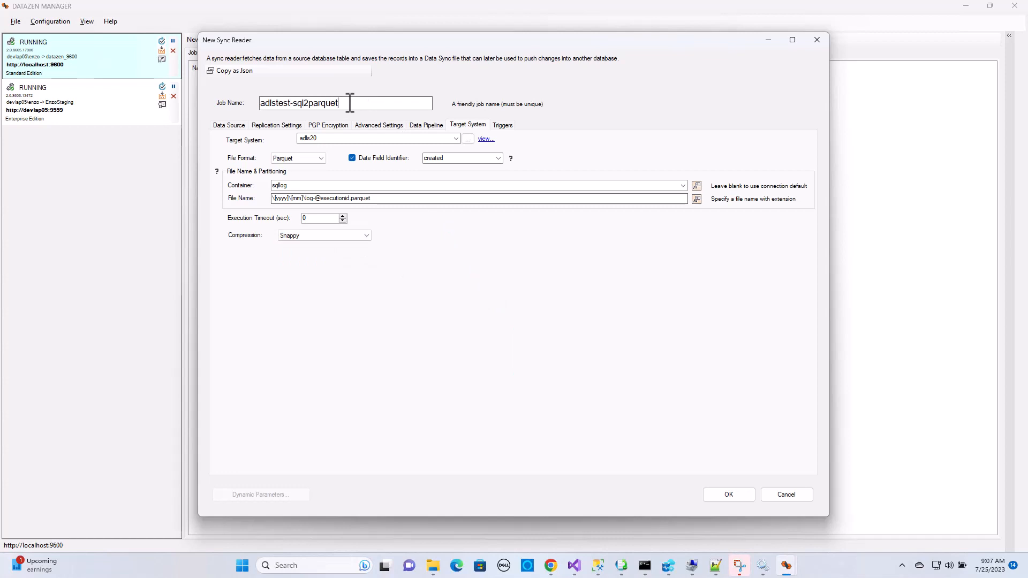
In the replication settings, use created as the timestamp column and schedule the job to run every 5 minutes
left_click(290, 127)
left_click(470, 209)
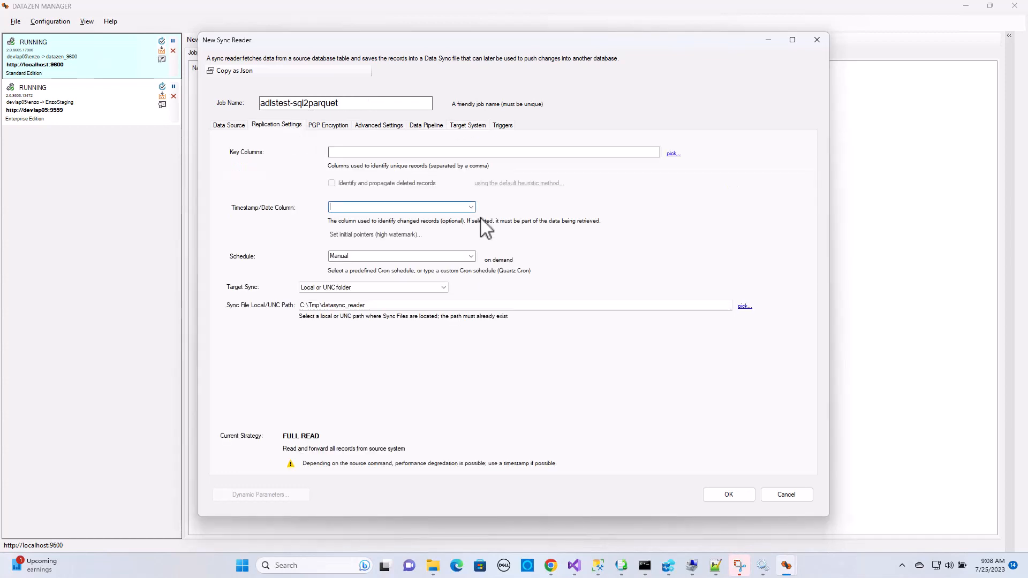
left_click(472, 208)
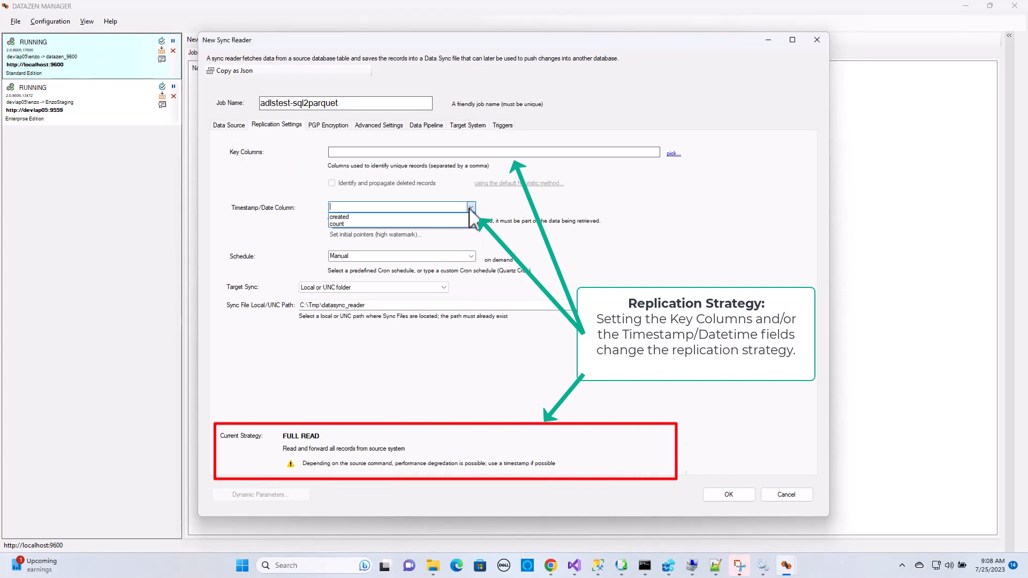
left_click(359, 218)
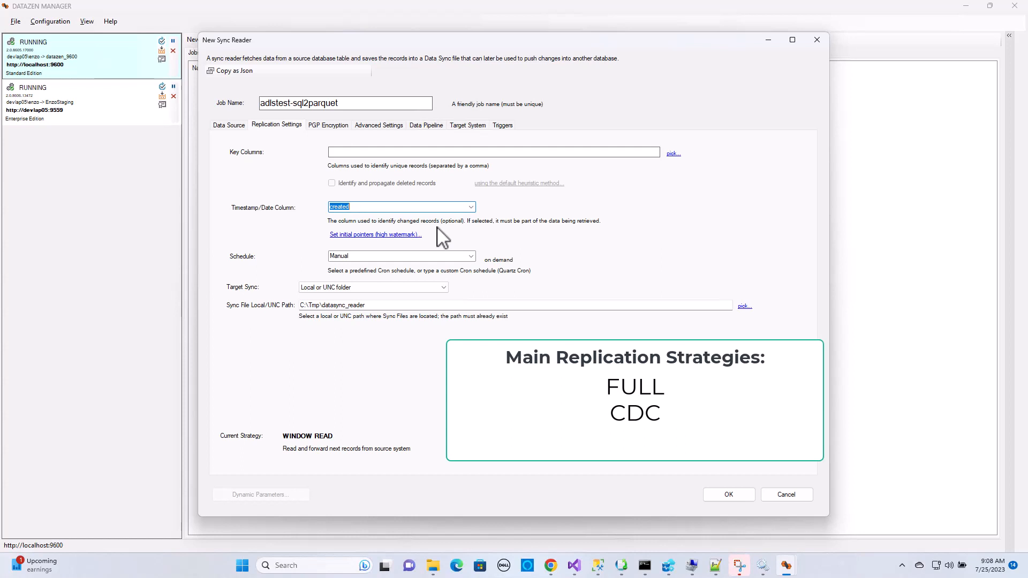
left_click(471, 257)
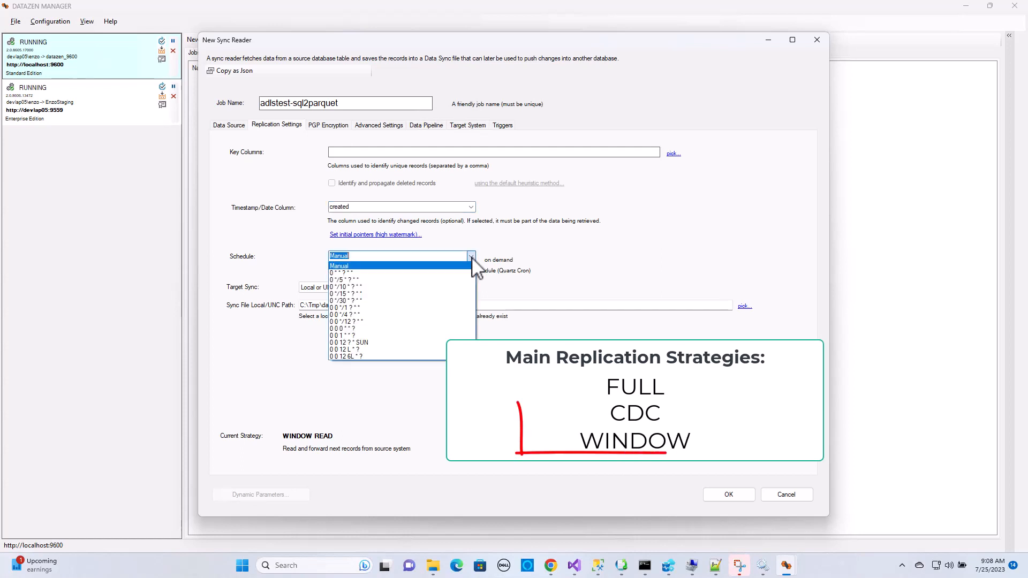
left_click(367, 279)
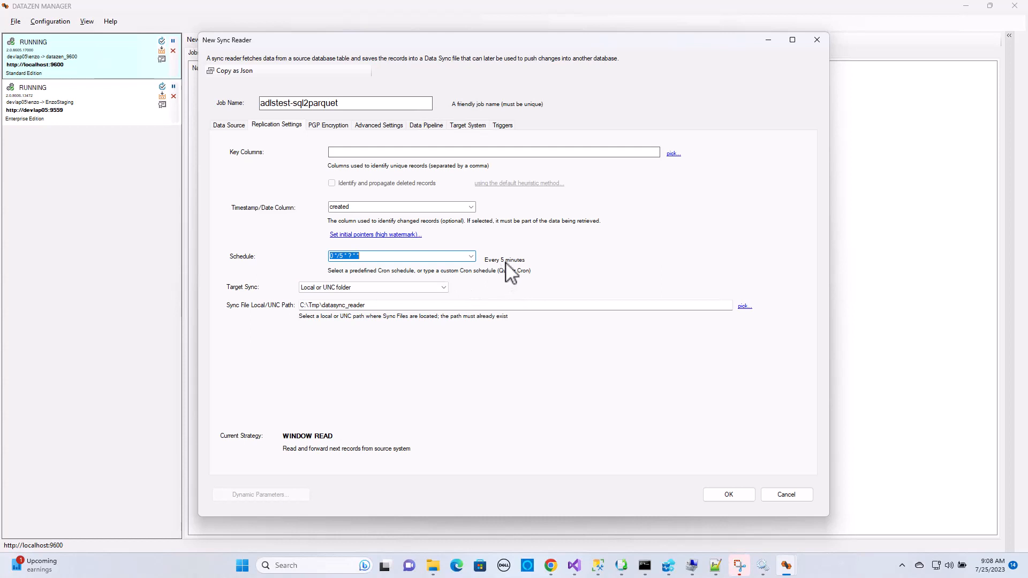
Save the new sync reader job and open the job monitor for adlstest-sql2parquet, enlarging it to review the execution log
left_click(729, 495)
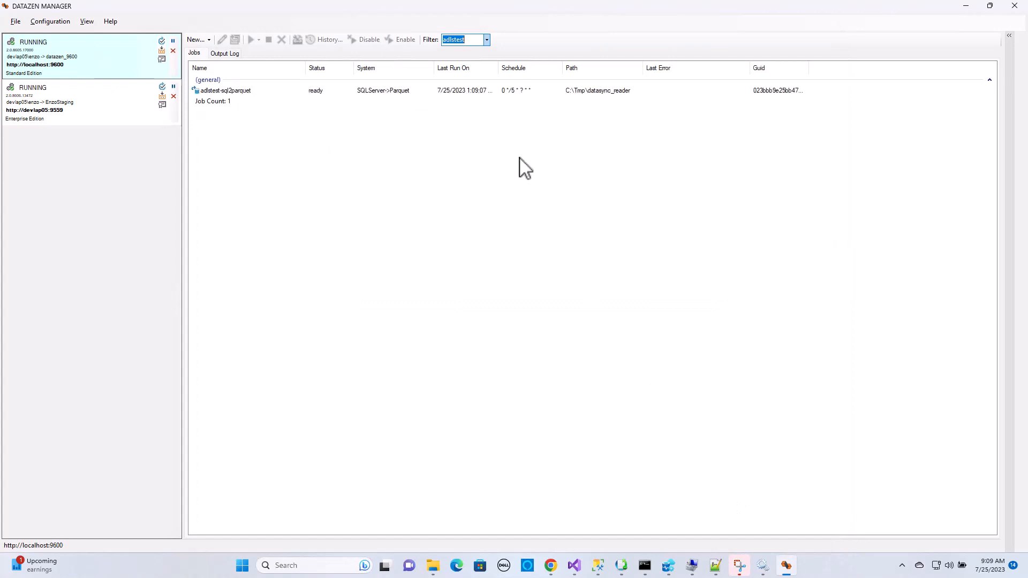
left_click(460, 103)
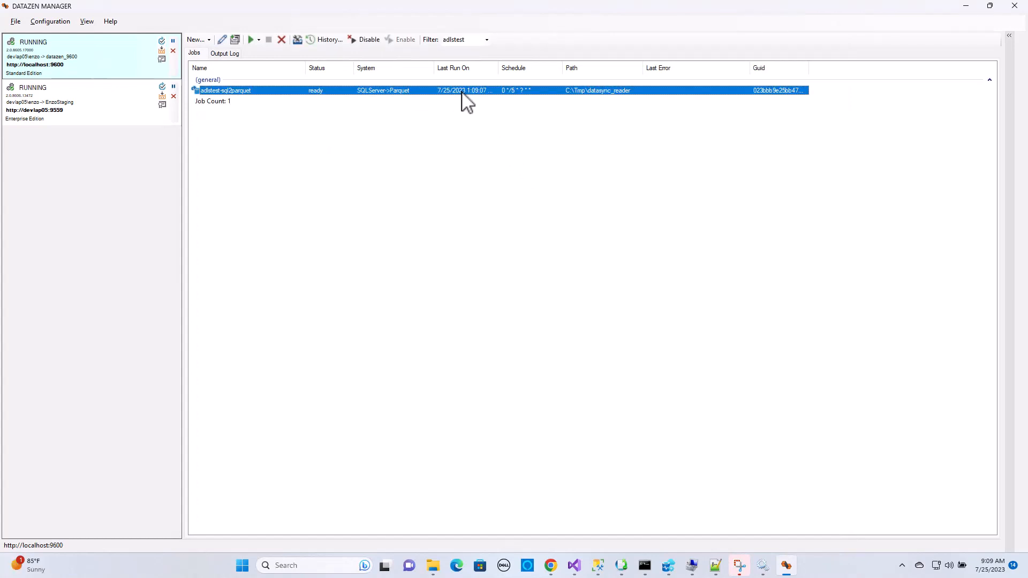
left_click(297, 39)
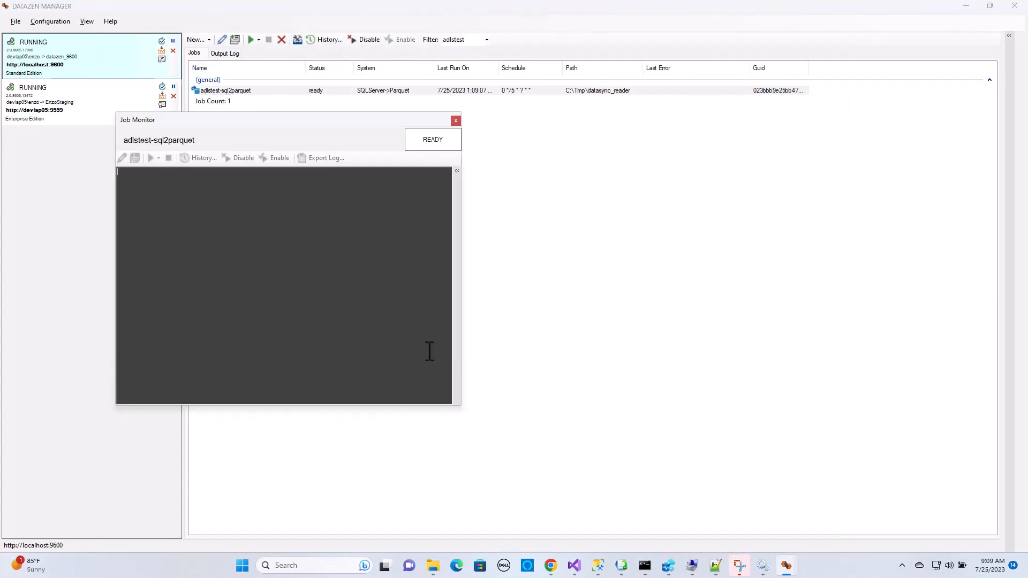
left_click_drag(461, 405, 710, 482)
scroll(478, 298, "up", 3, "ctrl")
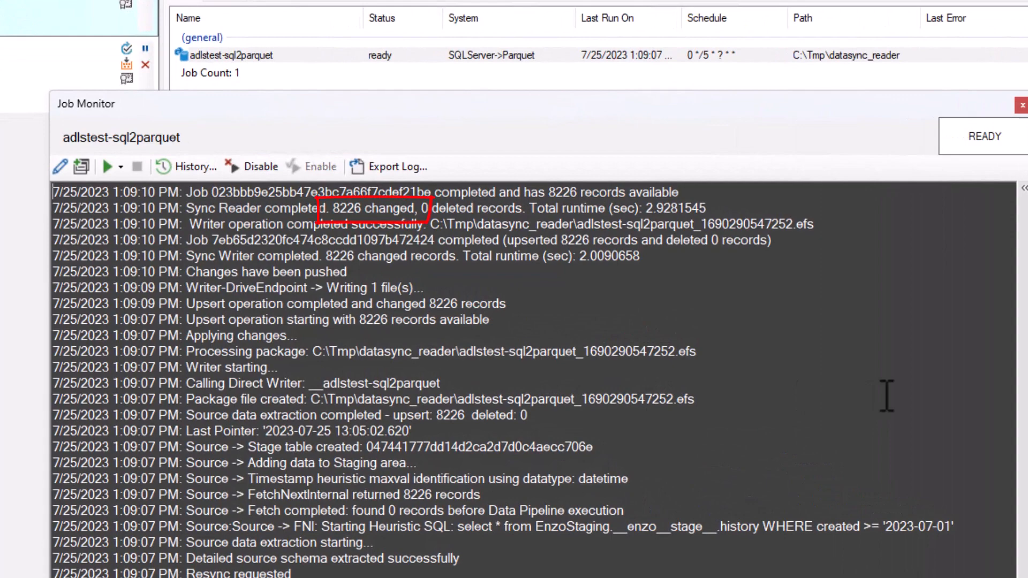
Run the adlstest-sql2parquet job as a delta sync and switch to Chrome to check the sqllog container's Parquet files in Azure
left_click(121, 167)
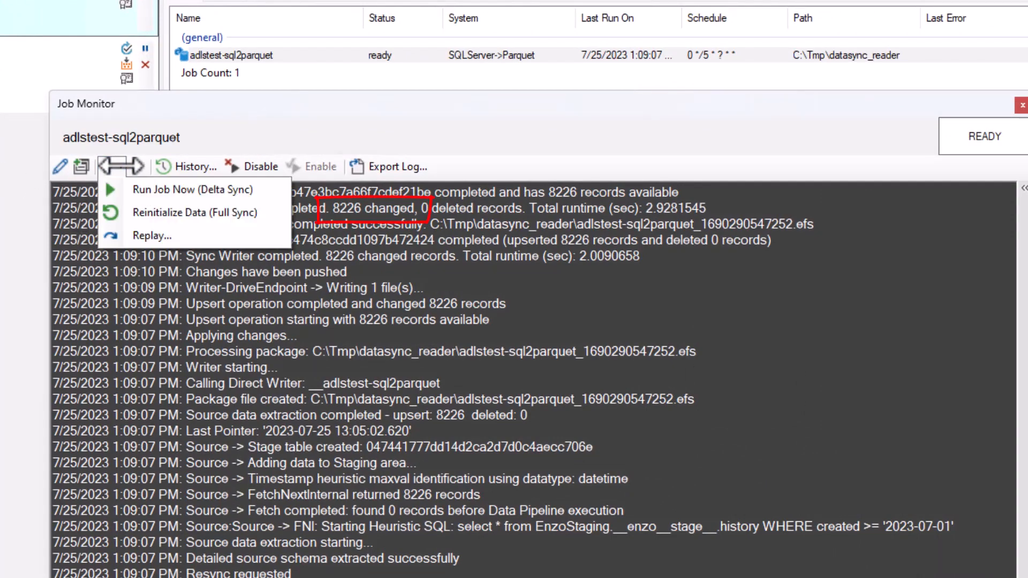
left_click(115, 189)
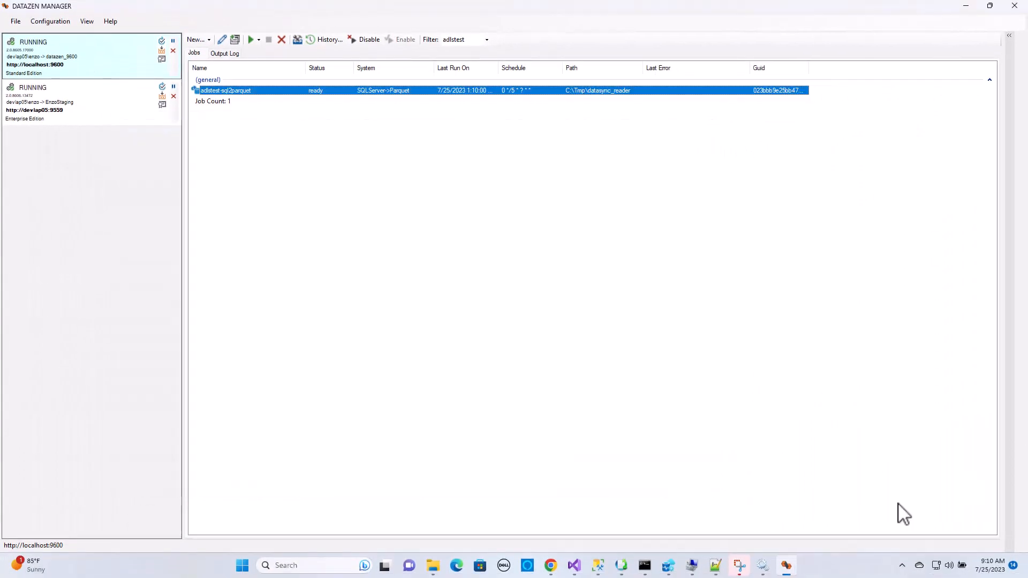
key("alt+Tab")
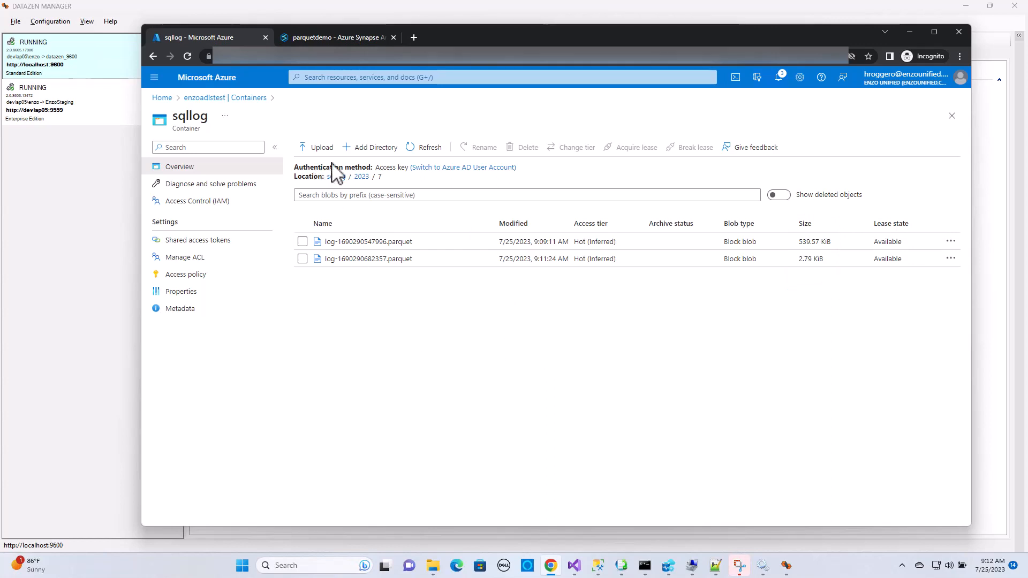
In the parquetdemo Synapse workspace, generate a Select TOP 100 rows SQL script for the sqllog 2023 folder using Parquet format
left_click(338, 38)
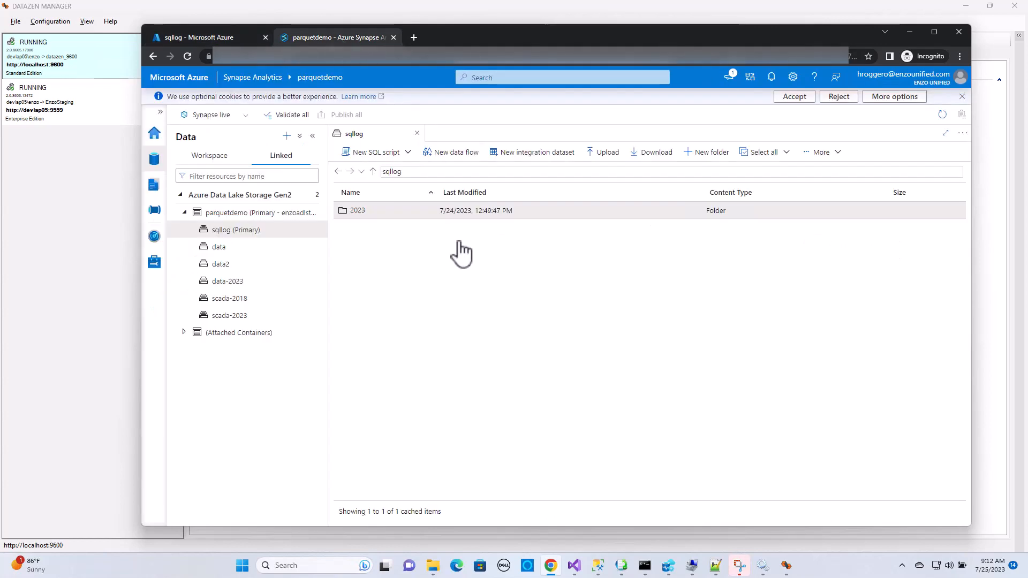
left_click(408, 155)
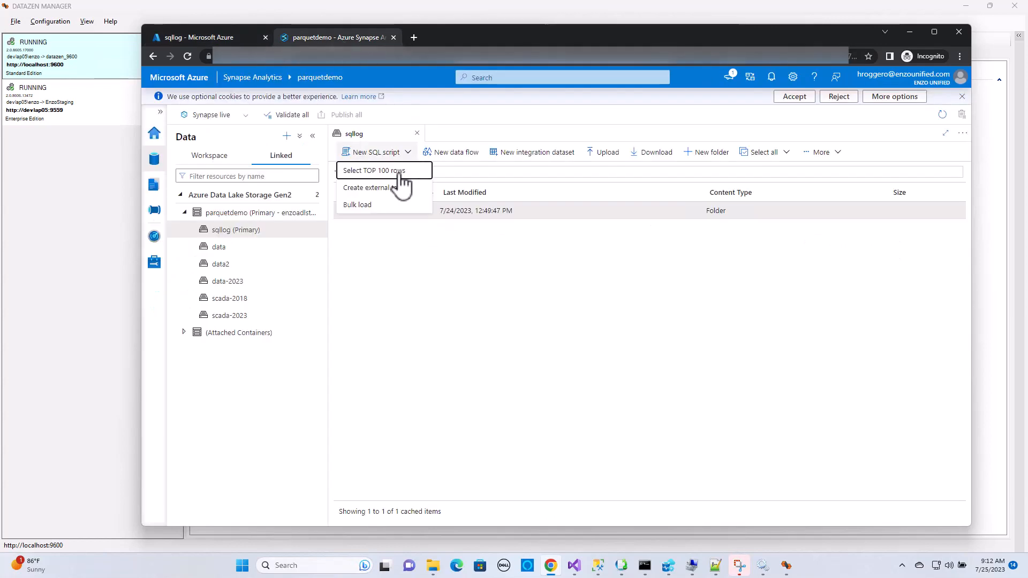
left_click(413, 167)
left_click(683, 204)
left_click(684, 219)
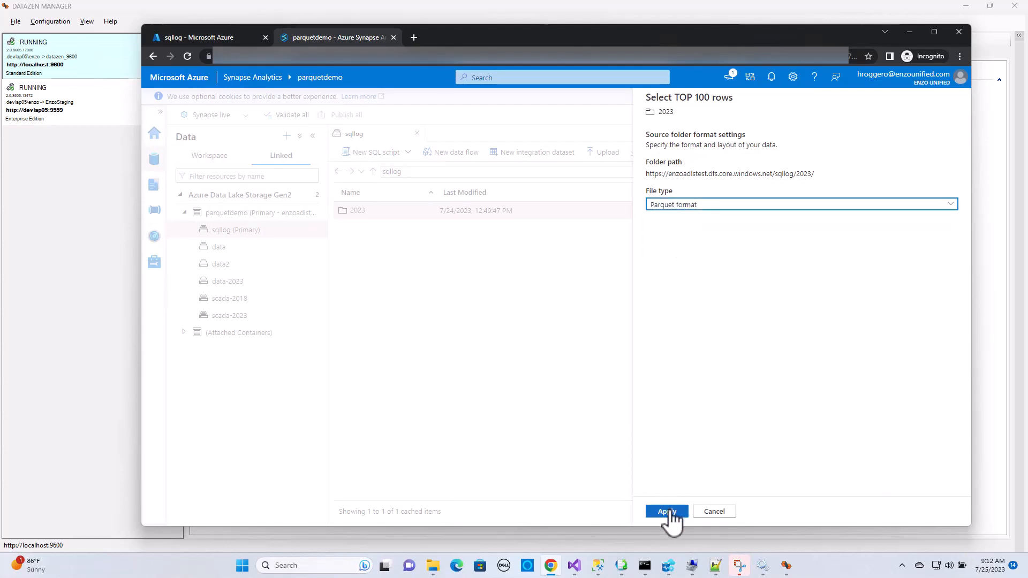
left_click(667, 512)
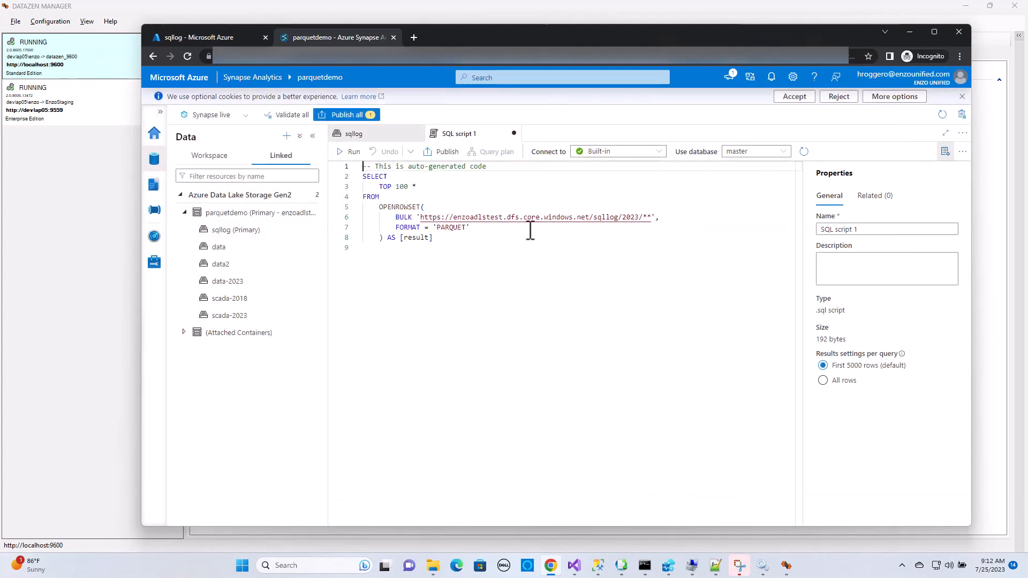
Run the generated SQL script, enlarge the results area and look across the columns of the returned Parquet records
left_click(354, 153)
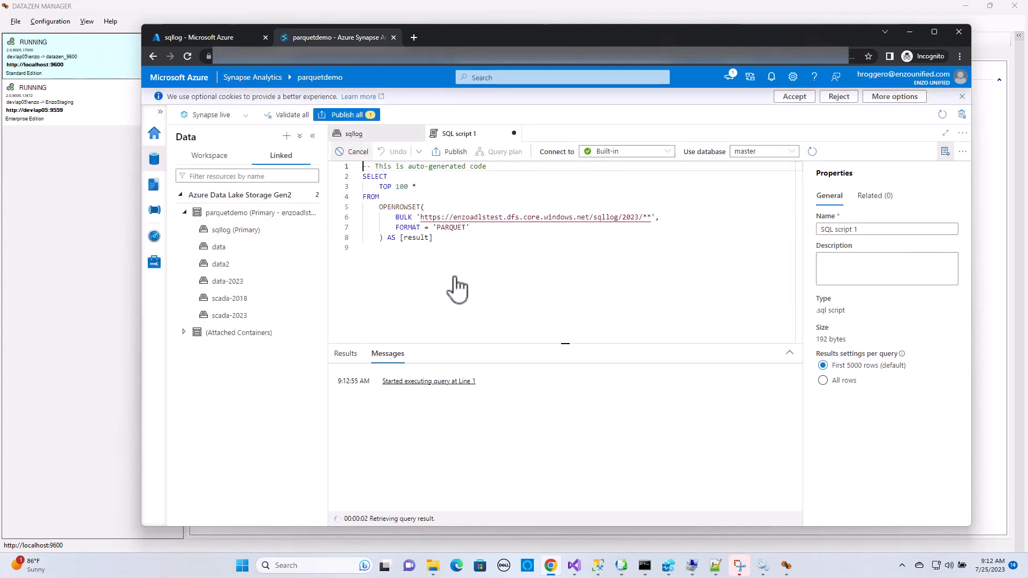
left_click_drag(566, 343, 565, 273)
left_click(600, 499)
left_click_drag(599, 502, 755, 505)
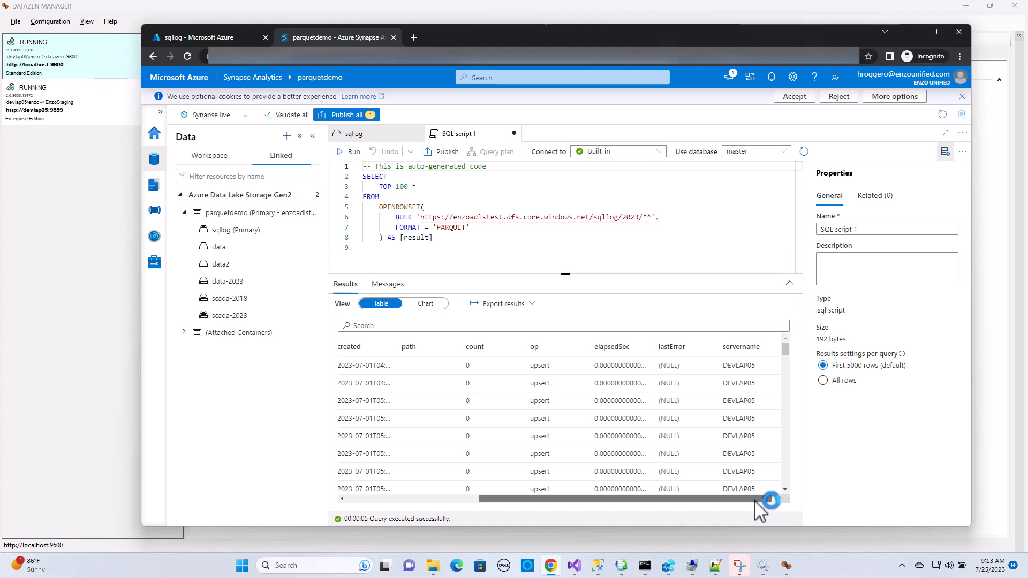
left_click_drag(755, 504, 589, 503)
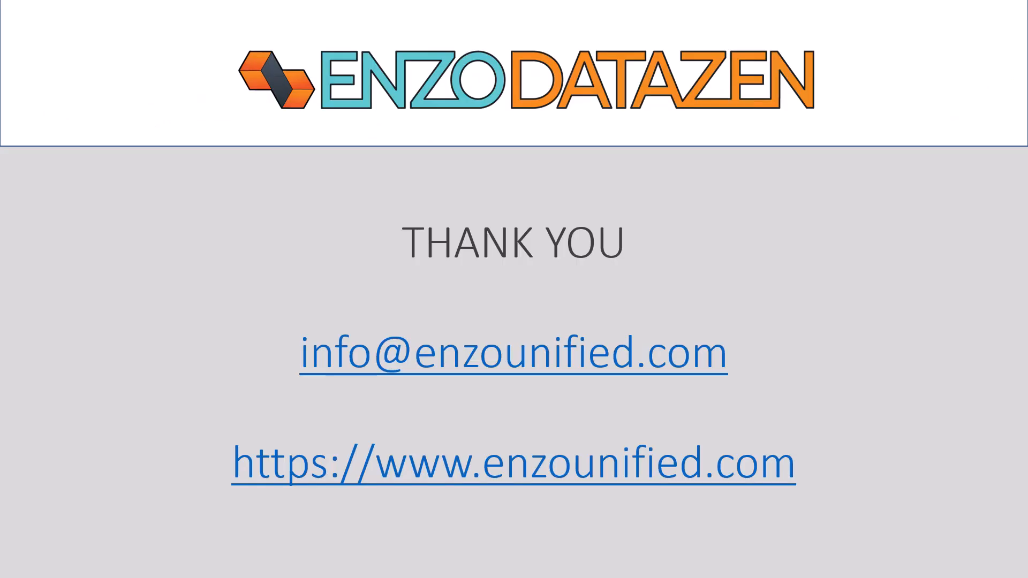